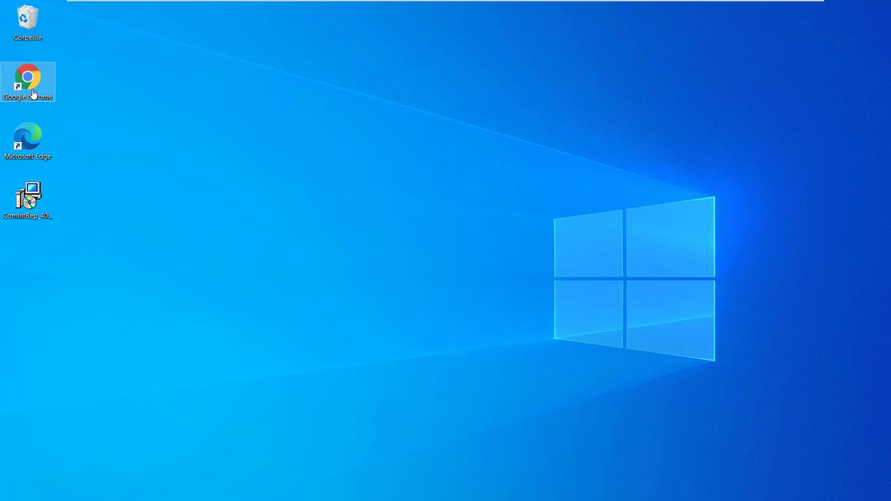
Step: Open Google Chrome, try to load youtube.com to check the internet connection, and close the browser
{"action": "double_click", "coordinate": [33, 93]}
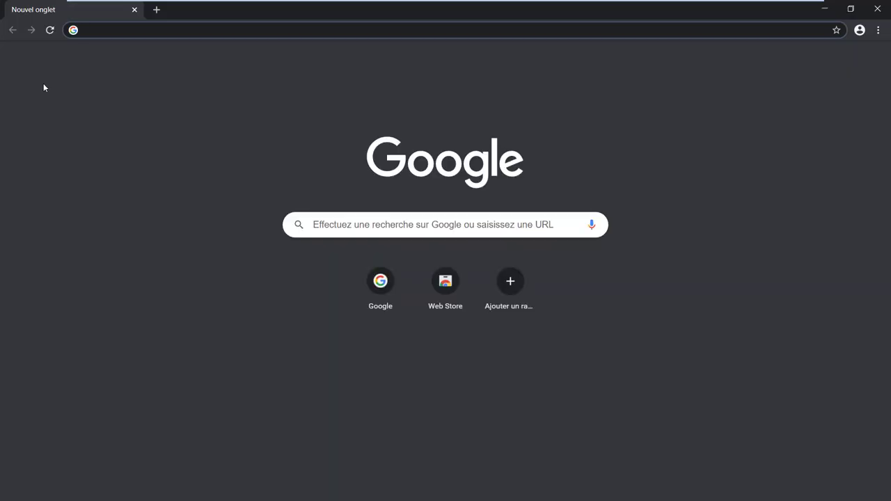
{"action": "type", "text": "yo"}
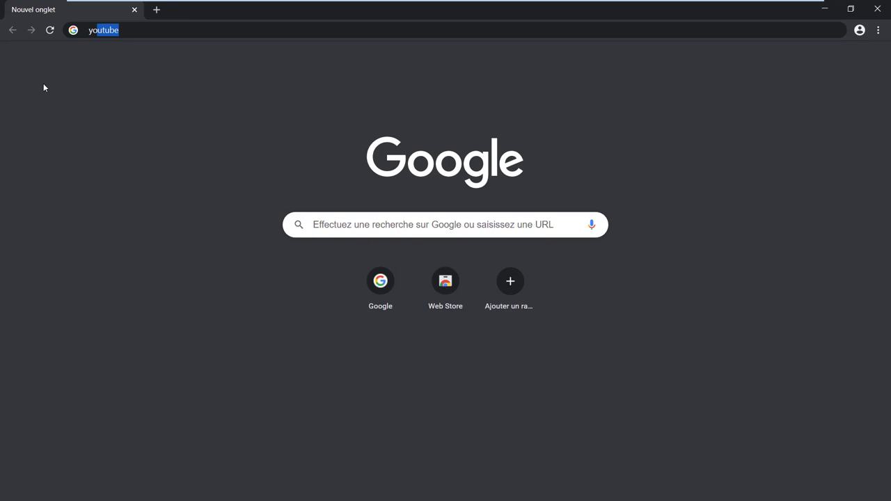
{"action": "type", "text": "utube"}
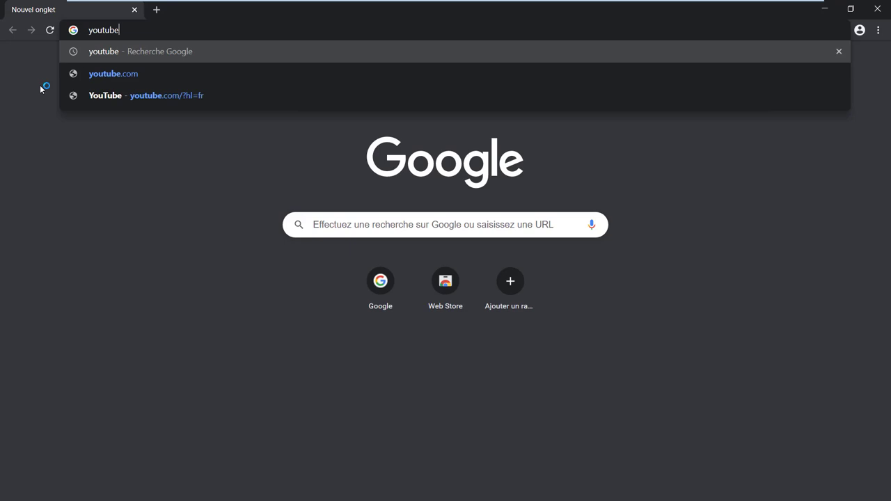
{"action": "key", "text": "ctrl+Return"}
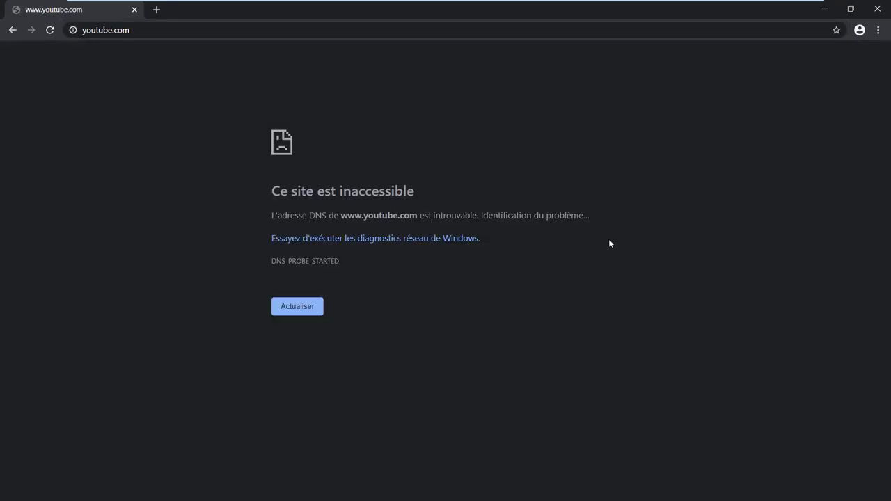
{"action": "left_click", "coordinate": [876, 18]}
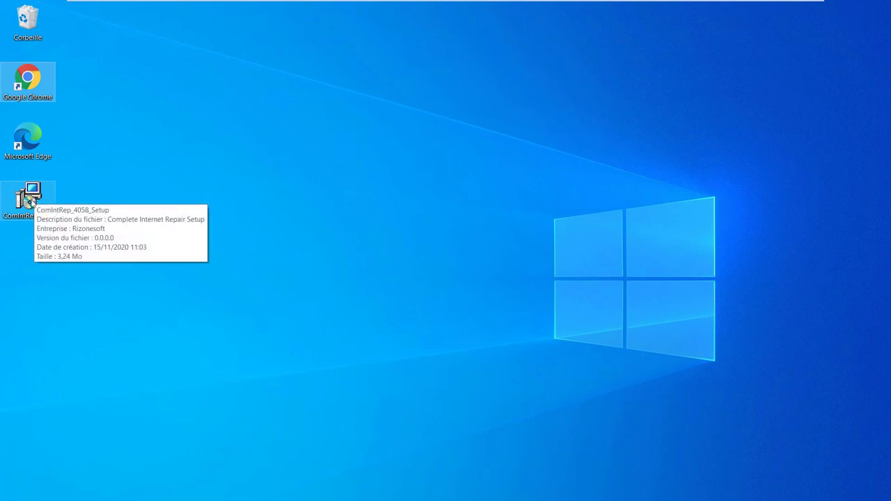
Step: Run the ComIntRep_4058_Setup installer with administrator approval, accept the licence agreement and install Complete Internet Repair with only a Start Menu shortcut
{"action": "left_click", "coordinate": [29, 202]}
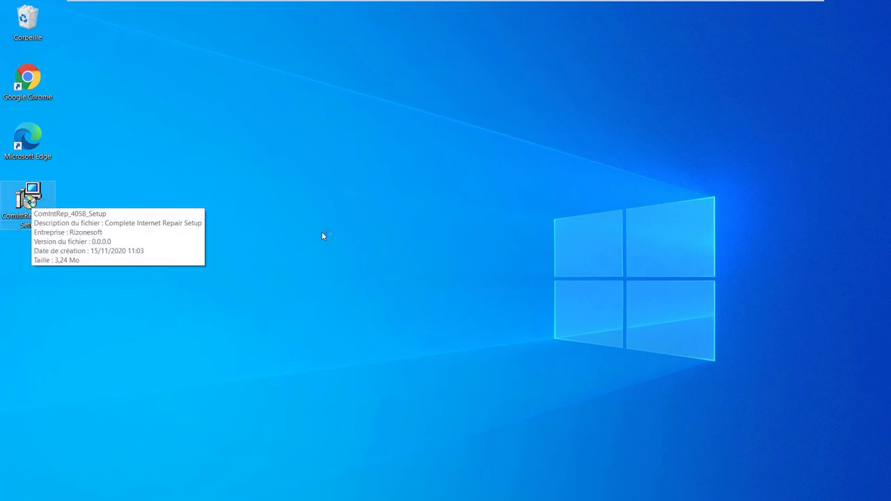
{"action": "left_click", "coordinate": [421, 250]}
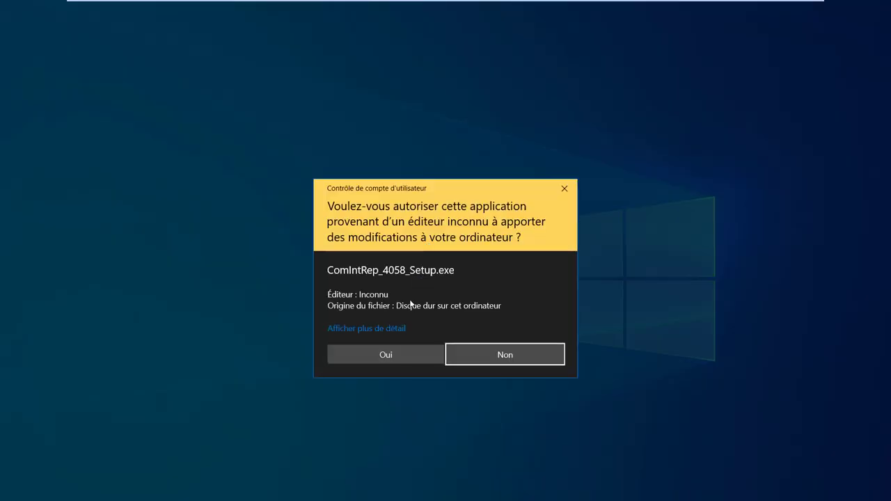
{"action": "left_click", "coordinate": [387, 354]}
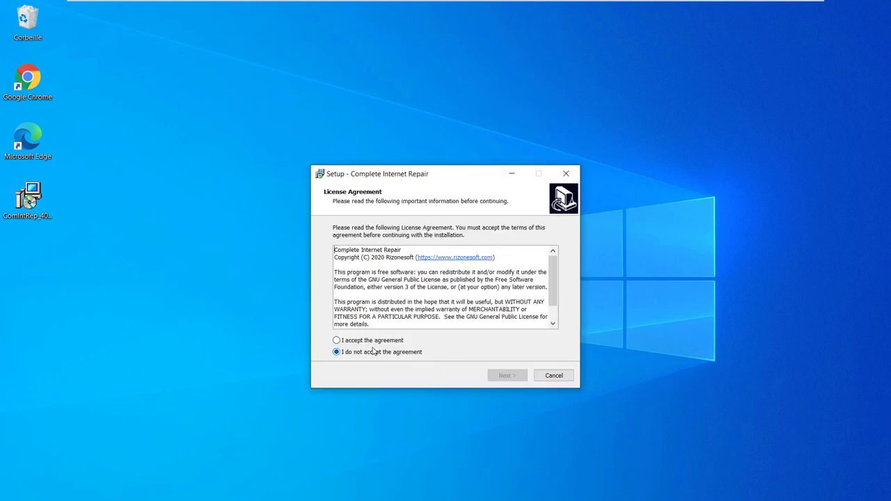
{"action": "left_click", "coordinate": [374, 340]}
{"action": "left_click", "coordinate": [506, 375]}
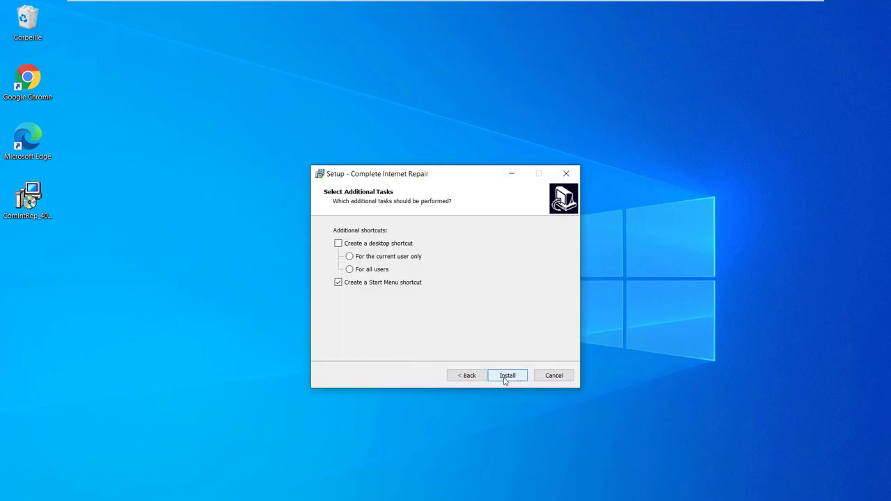
{"action": "left_click", "coordinate": [505, 378]}
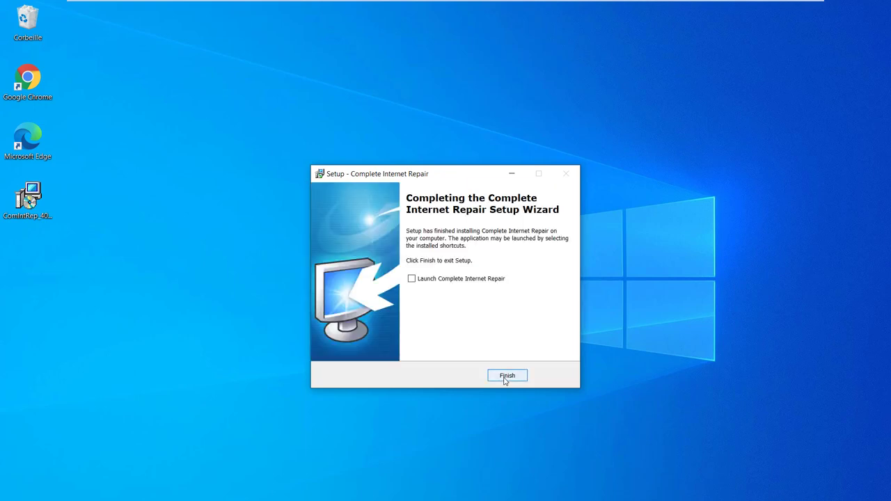
Step: Finish the setup with the option to launch Complete Internet Repair, and allow ComIntRep.exe to make changes
{"action": "left_click", "coordinate": [412, 278]}
{"action": "left_click", "coordinate": [504, 377]}
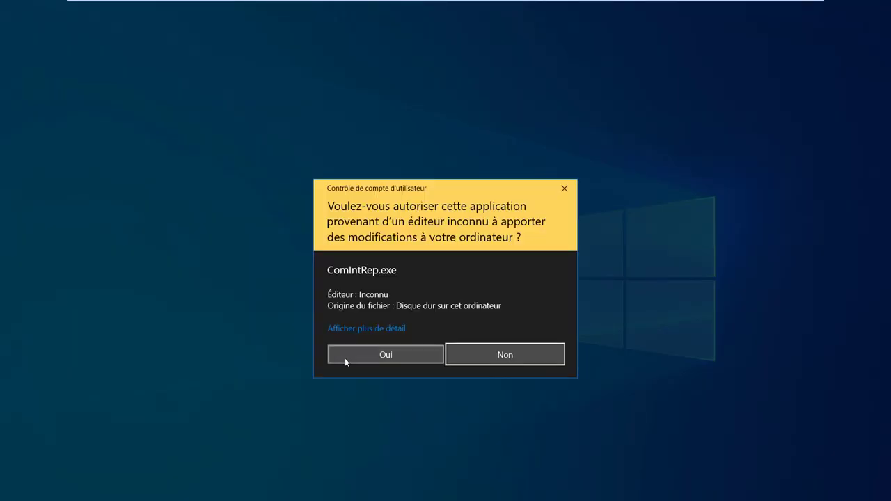
{"action": "left_click", "coordinate": [348, 361]}
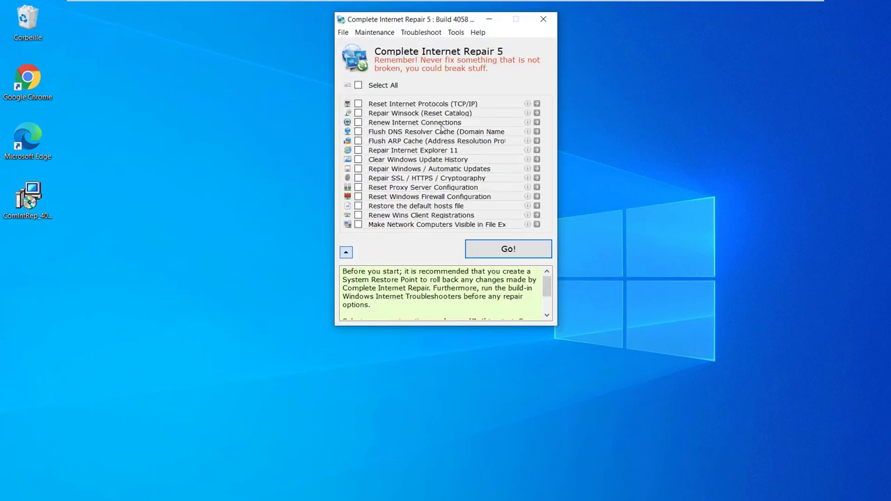
Step: Run all the repair tasks in Complete Internet Repair, and close the program once they are complete
{"action": "left_click", "coordinate": [357, 86]}
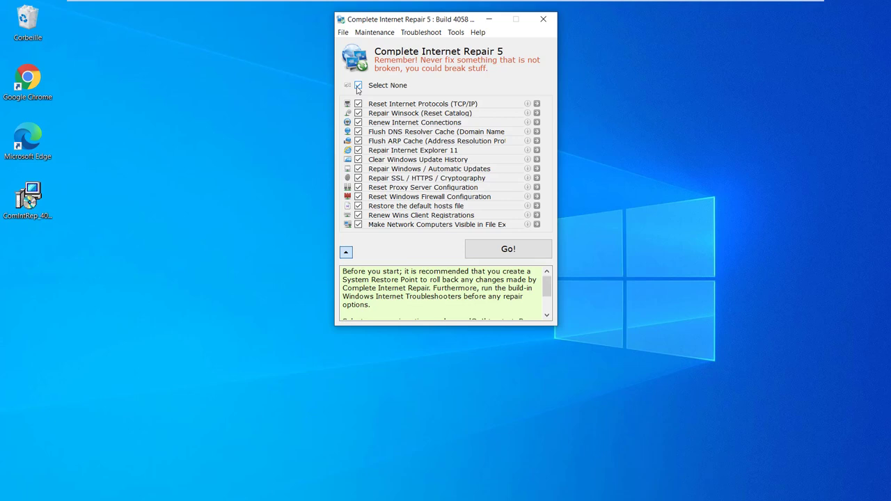
{"action": "left_click", "coordinate": [508, 252]}
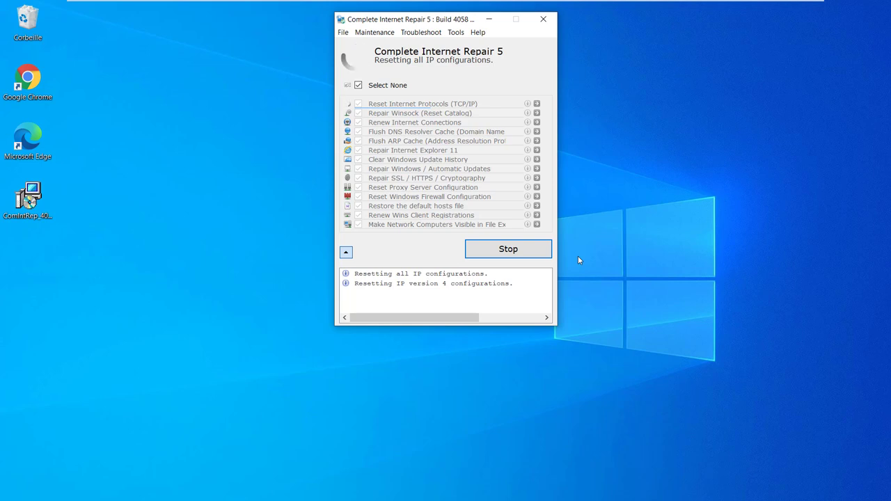
{"action": "left_click_drag", "start_coordinate": [445, 21], "coordinate": [453, 107]}
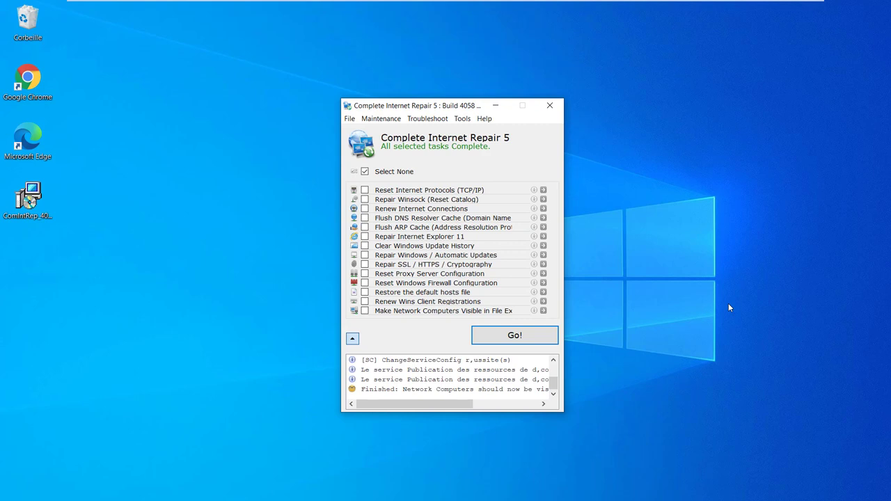
{"action": "left_click", "coordinate": [550, 107]}
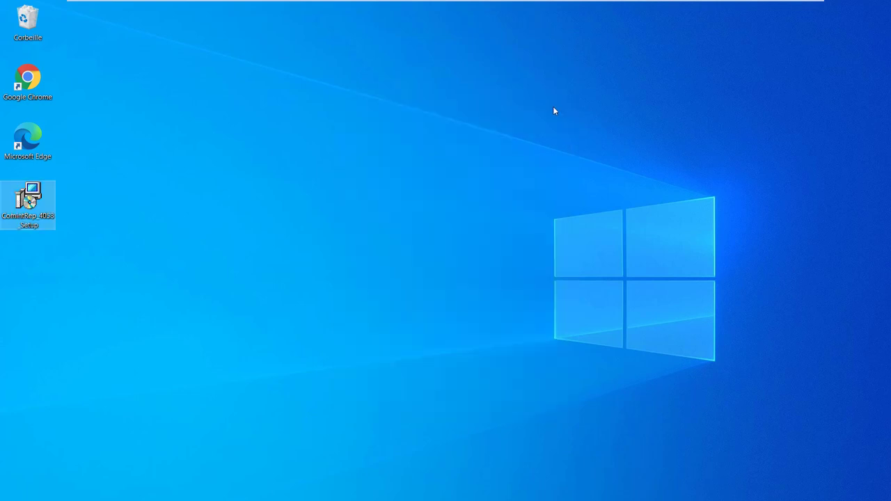
{"action": "key", "text": "super+x"}
{"action": "key", "text": "u"}
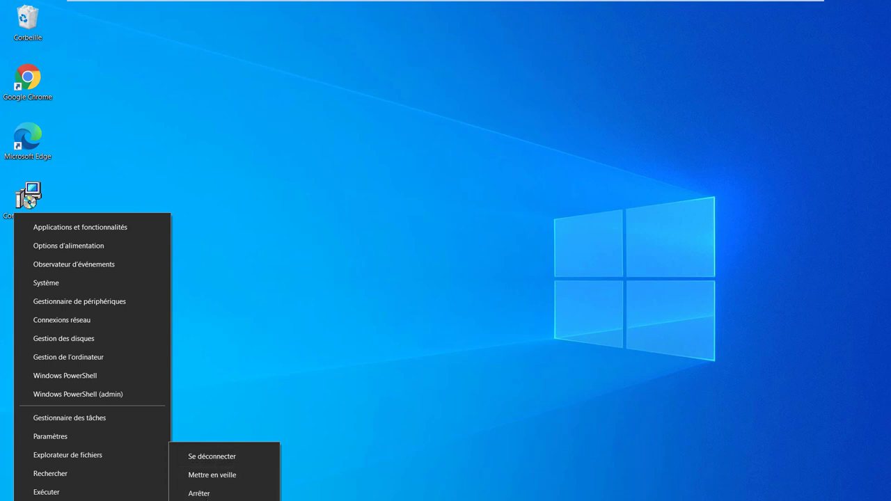
{"action": "key", "text": "Escape"}
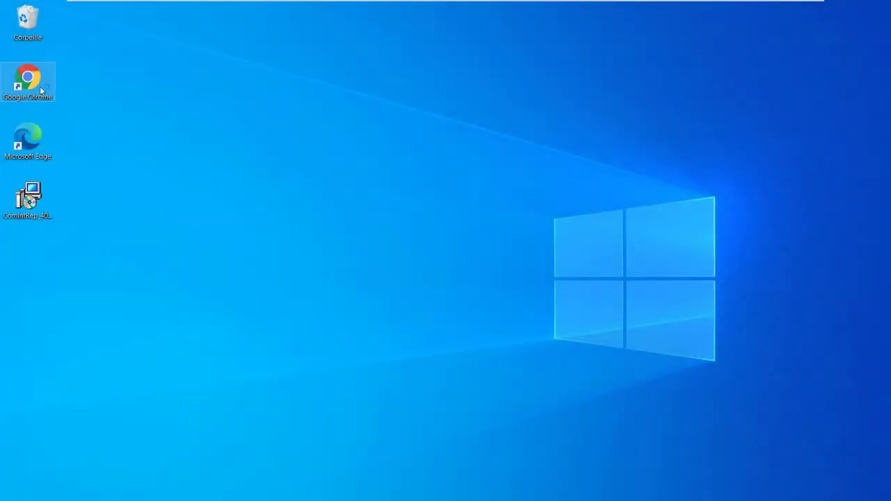
Step: Open Google Chrome and load youtube.com/geektechdigital to test the connection
{"action": "double_click", "coordinate": [40, 86]}
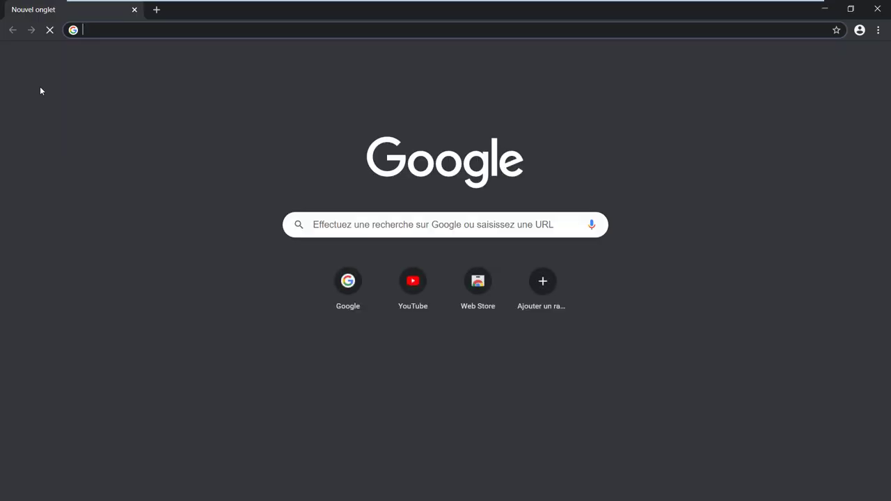
{"action": "type", "text": "youtube."}
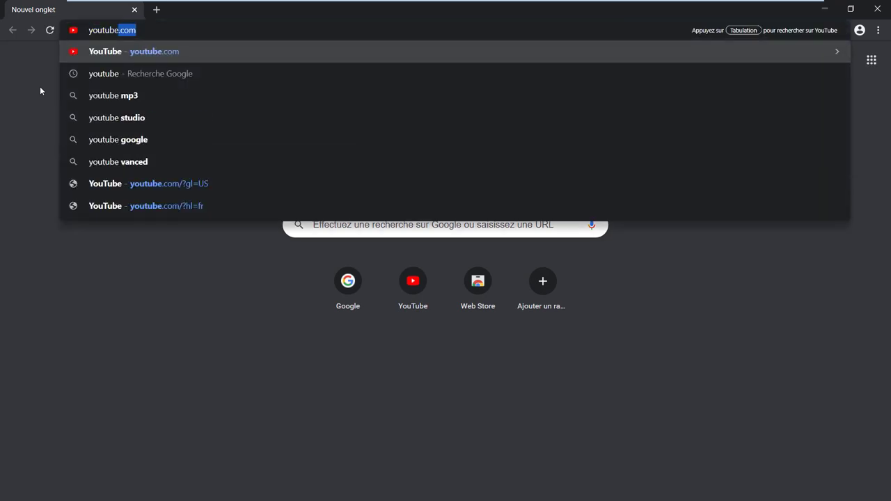
{"action": "type", "text": "com"}
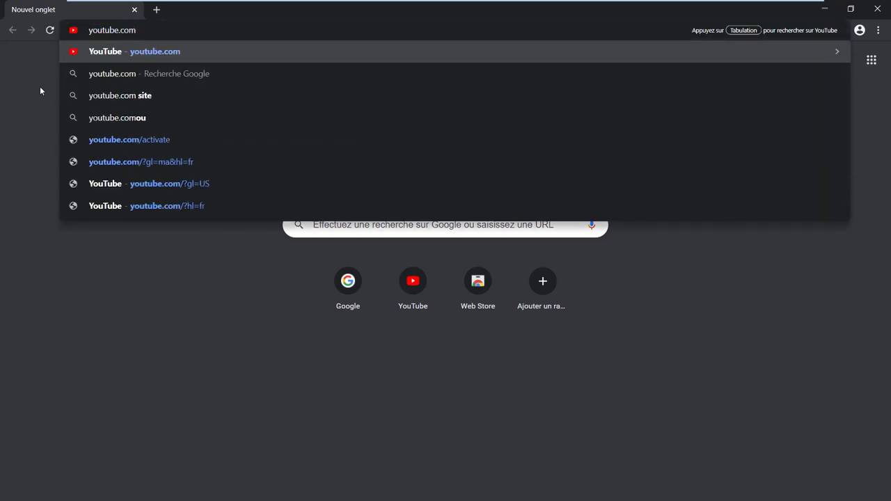
{"action": "type", "text": "/gee"}
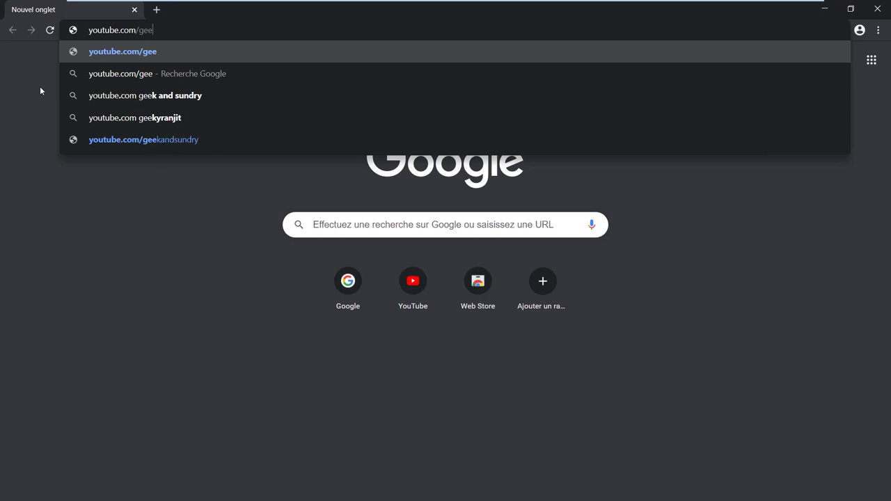
{"action": "type", "text": "ktechdi"}
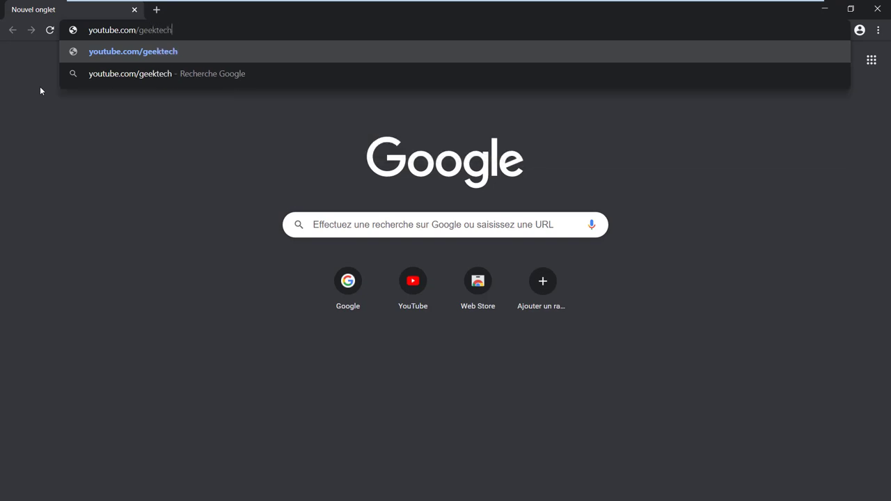
{"action": "type", "text": "gital"}
{"action": "key", "text": "Return"}
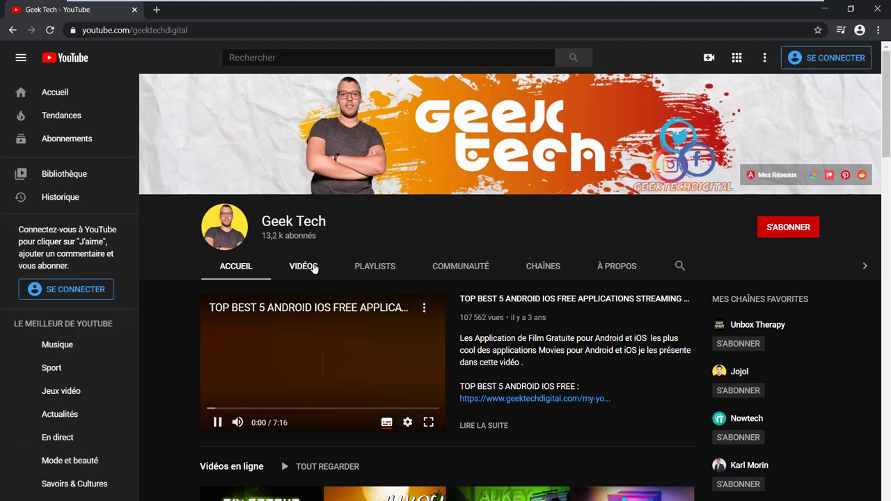
Step: Show the Geek Tech channel's videos with the side navigation collapsed, and look through the uploaded videos
{"action": "left_click", "coordinate": [312, 266]}
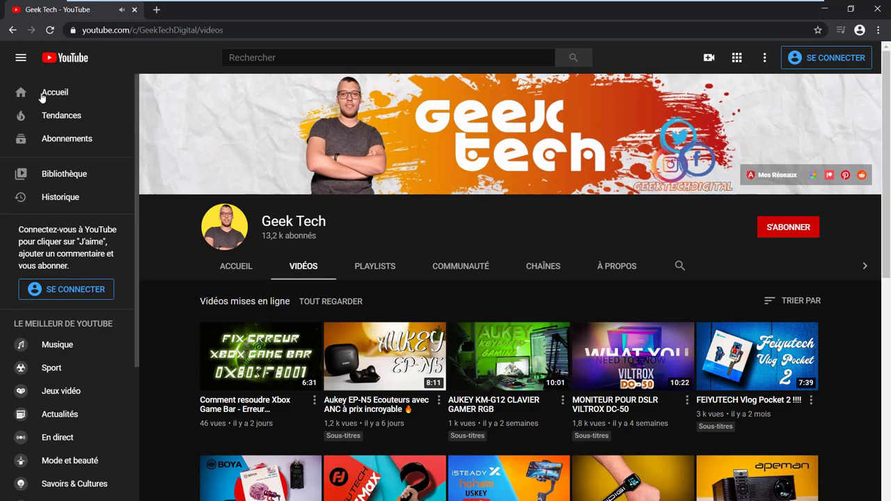
{"action": "left_click", "coordinate": [19, 58]}
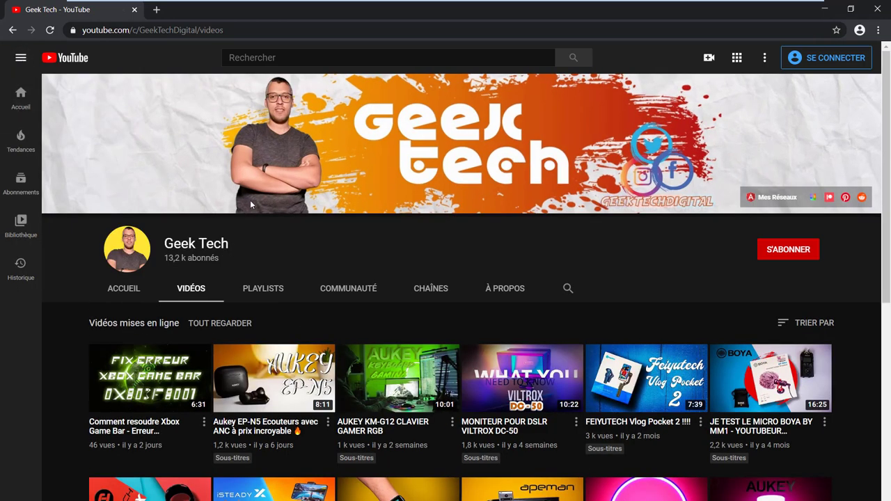
{"action": "scroll", "coordinate": [252, 208], "scroll_direction": "down", "scroll_amount": 3}
{"action": "scroll", "coordinate": [252, 207], "scroll_direction": "down", "scroll_amount": 4}
{"action": "scroll", "coordinate": [251, 207], "scroll_direction": "up", "scroll_amount": 10}
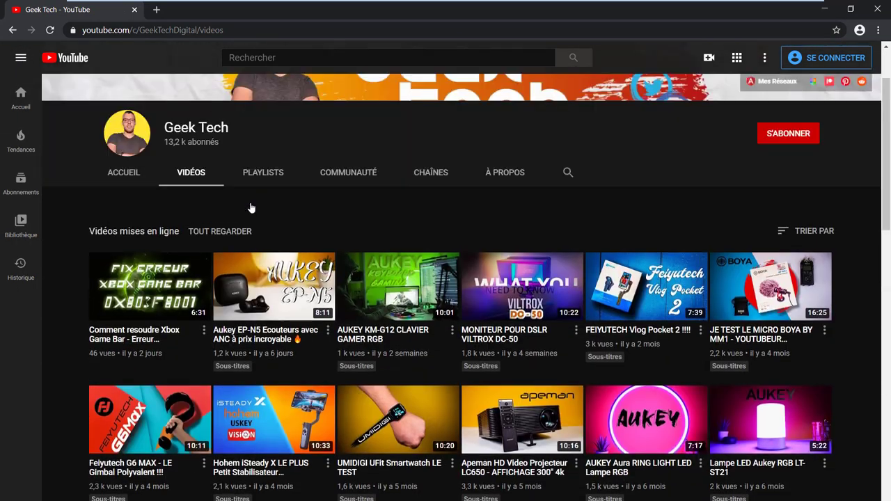
{"action": "scroll", "coordinate": [250, 202], "scroll_direction": "down", "scroll_amount": 10}
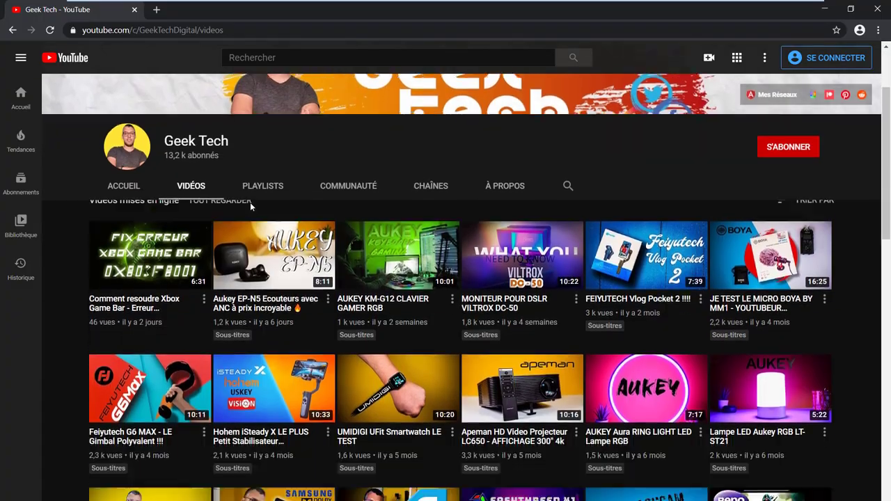
{"action": "scroll", "coordinate": [252, 208], "scroll_direction": "down", "scroll_amount": 6}
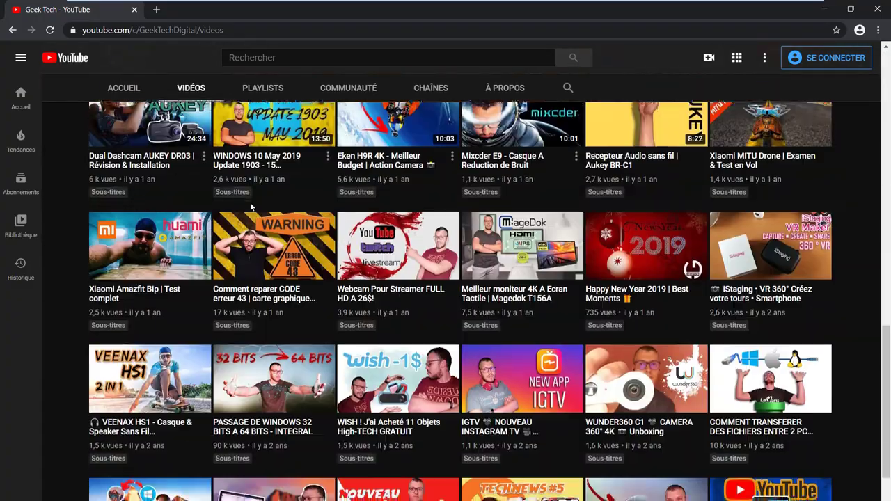
{"action": "scroll", "coordinate": [252, 208], "scroll_direction": "down", "scroll_amount": 4}
{"action": "scroll", "coordinate": [251, 208], "scroll_direction": "down", "scroll_amount": 4}
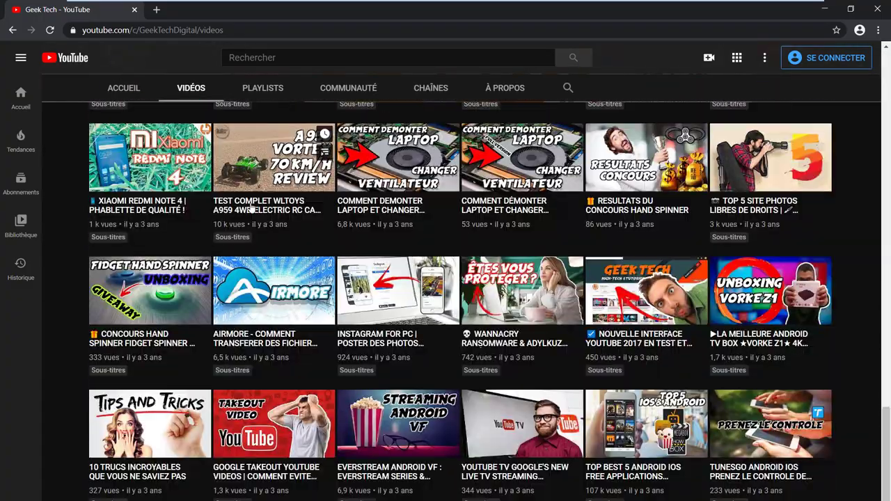
{"action": "scroll", "coordinate": [252, 207], "scroll_direction": "up", "scroll_amount": 10}
{"action": "scroll", "coordinate": [252, 207], "scroll_direction": "up", "scroll_amount": 10}
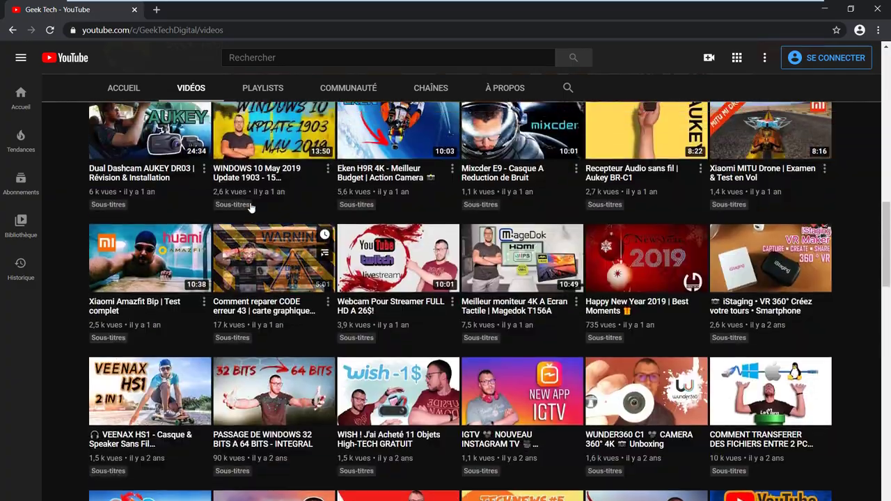
{"action": "scroll", "coordinate": [251, 207], "scroll_direction": "up", "scroll_amount": 5}
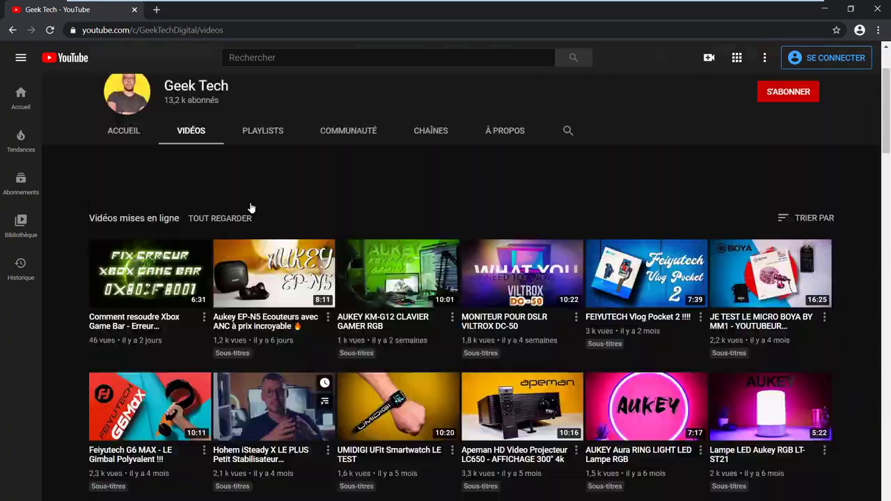